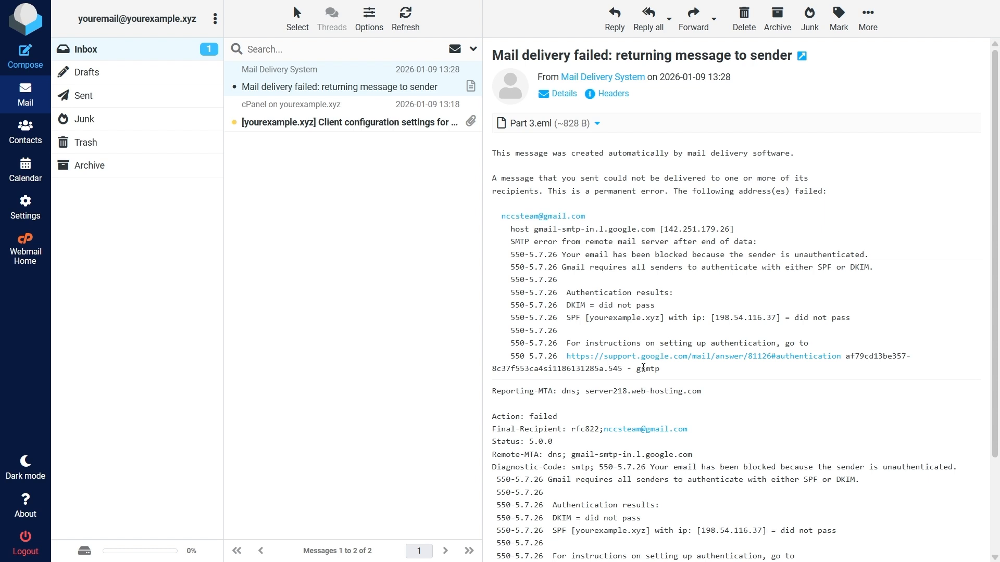
Examine the delivery failure message for the SPF and DKIM authentication results.
scroll(644, 368, "down", 1)
left_click_drag(544, 414, 853, 468)
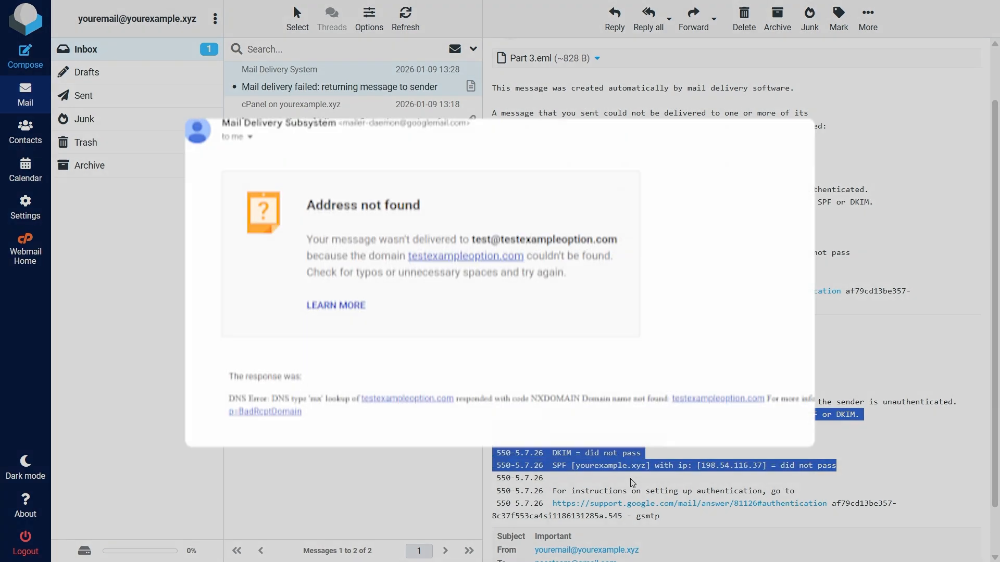
left_click(633, 484)
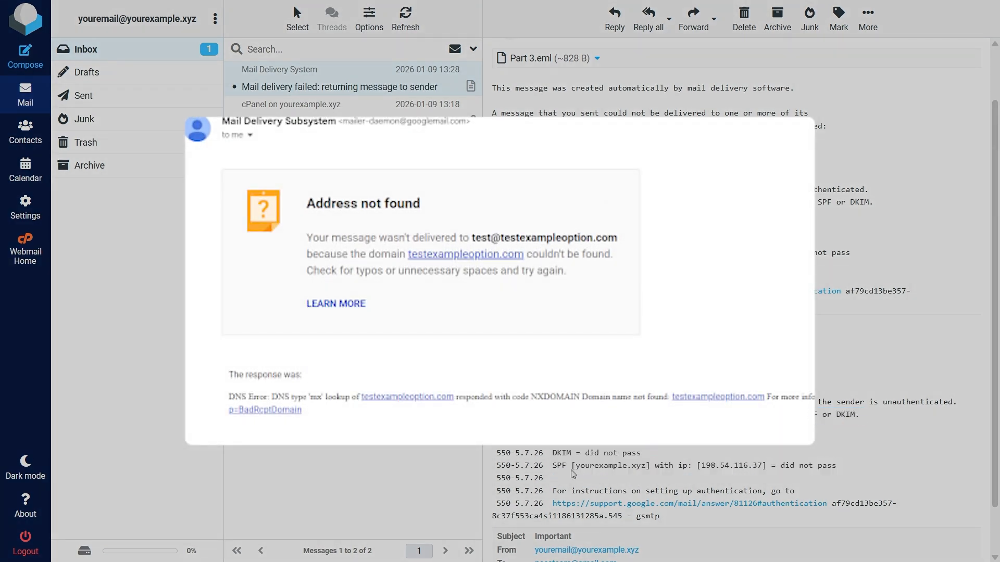
left_click_drag(548, 453, 647, 454)
left_click(632, 476)
left_click_drag(545, 465, 841, 466)
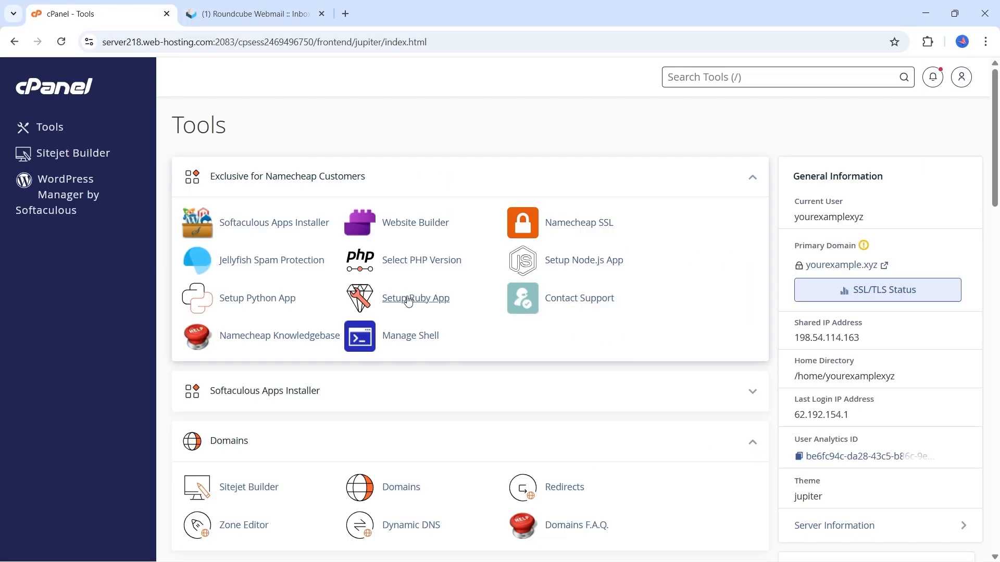
Switch to cPanel, open Email Deliverability, and check the deliverability status of yourexample.xyz.
scroll(413, 304, "down", 4)
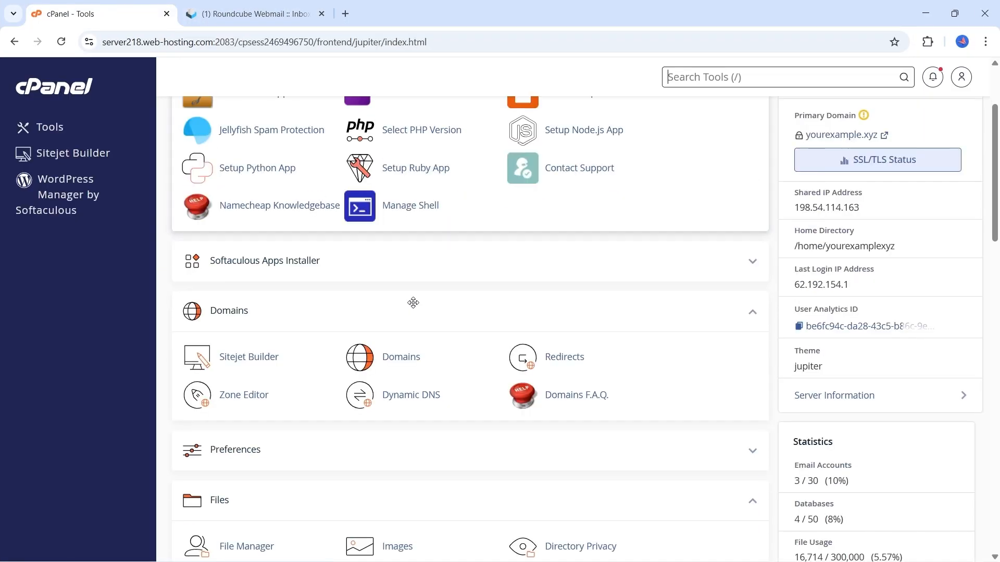
scroll(413, 303, "down", 8)
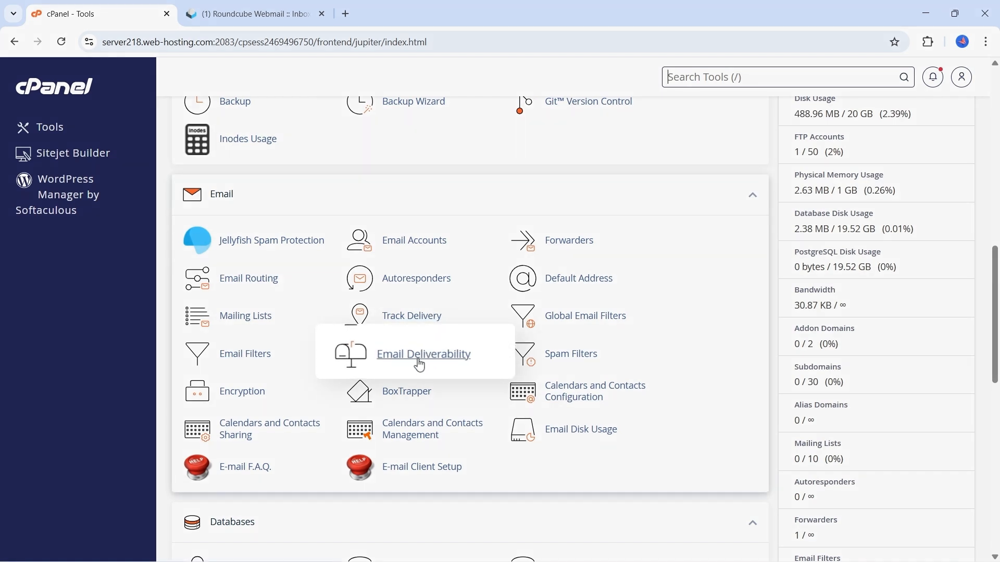
left_click(419, 365)
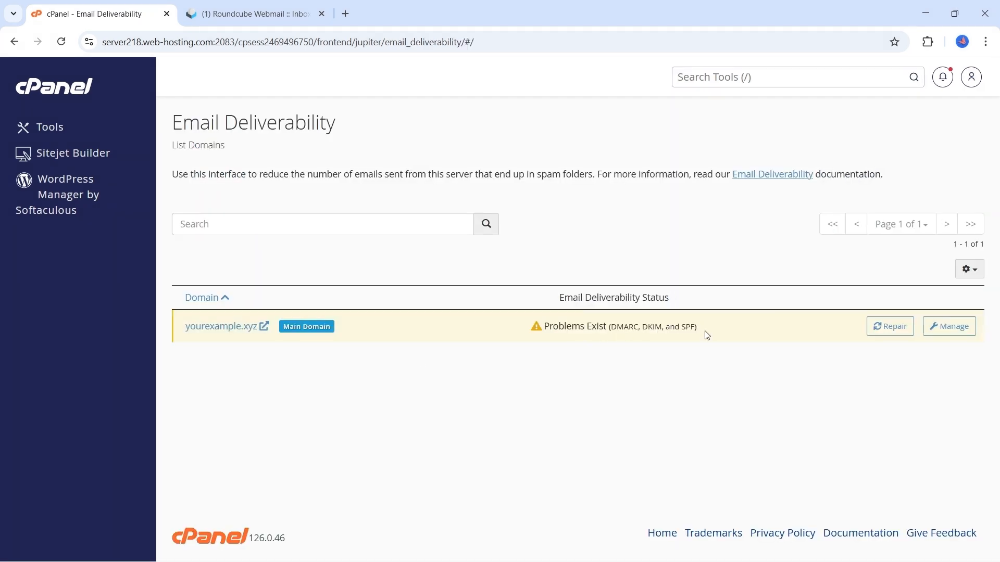
left_click_drag(696, 327, 613, 338)
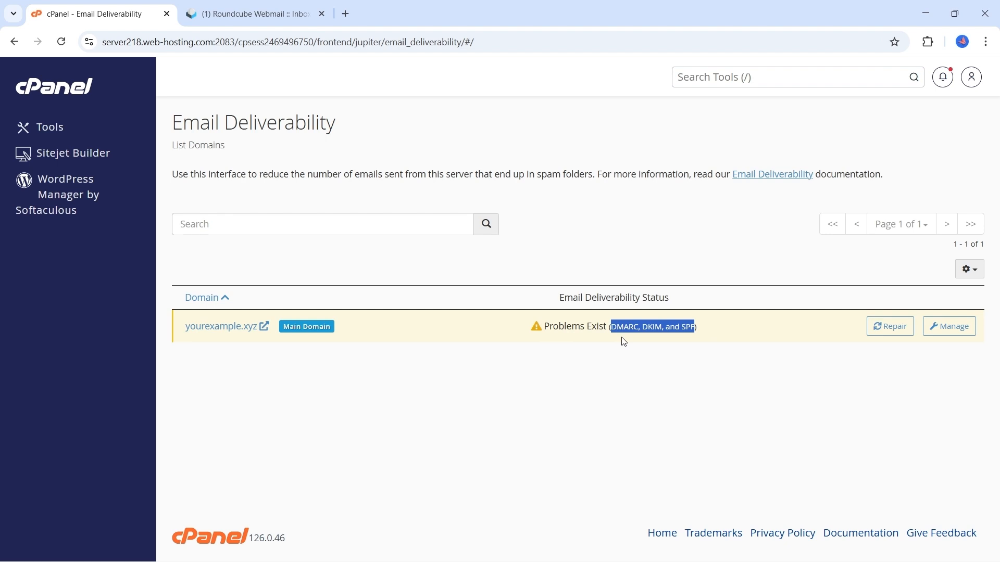
left_click(661, 353)
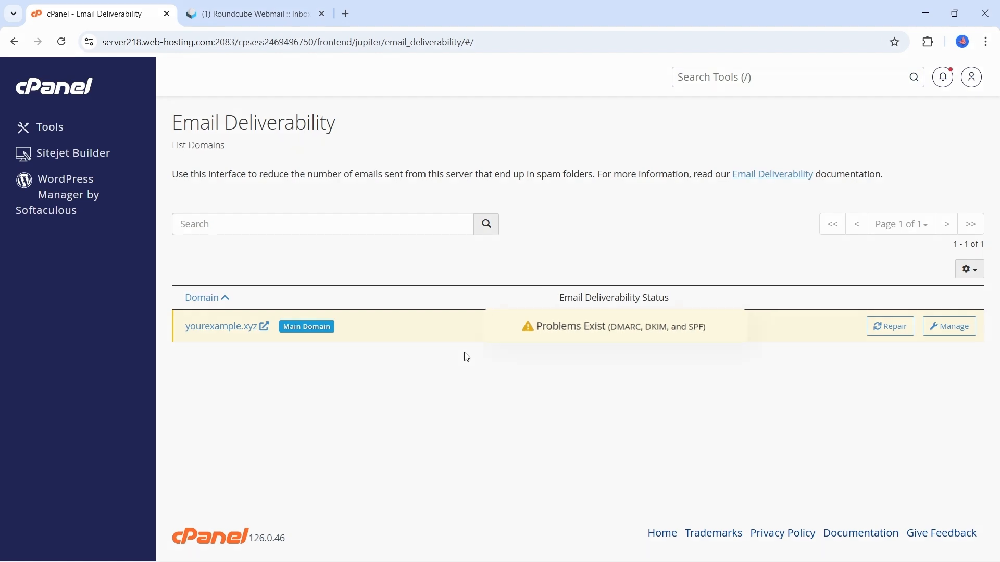
left_click_drag(732, 333, 609, 341)
left_click(661, 353)
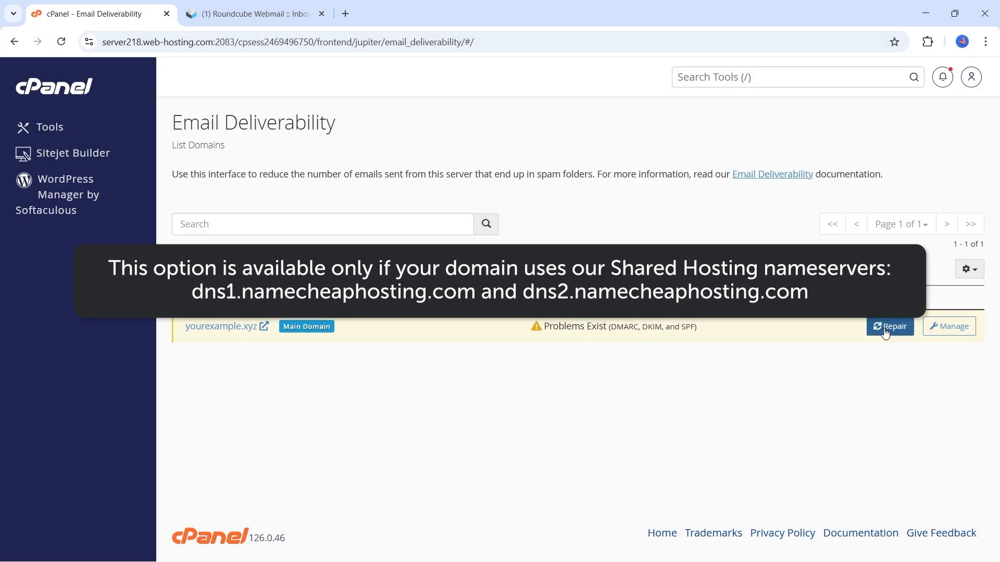
Repair the email records of yourexample.xyz with the suggested SPF and DKIM TXT records.
left_click(884, 338)
scroll(861, 348, "down", 1)
scroll(860, 348, "down", 2)
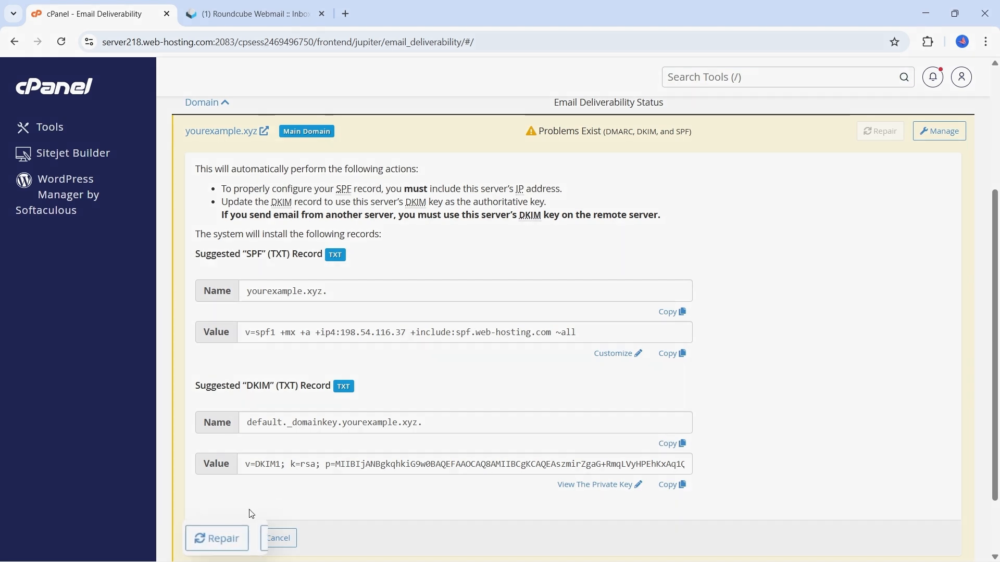
left_click(226, 545)
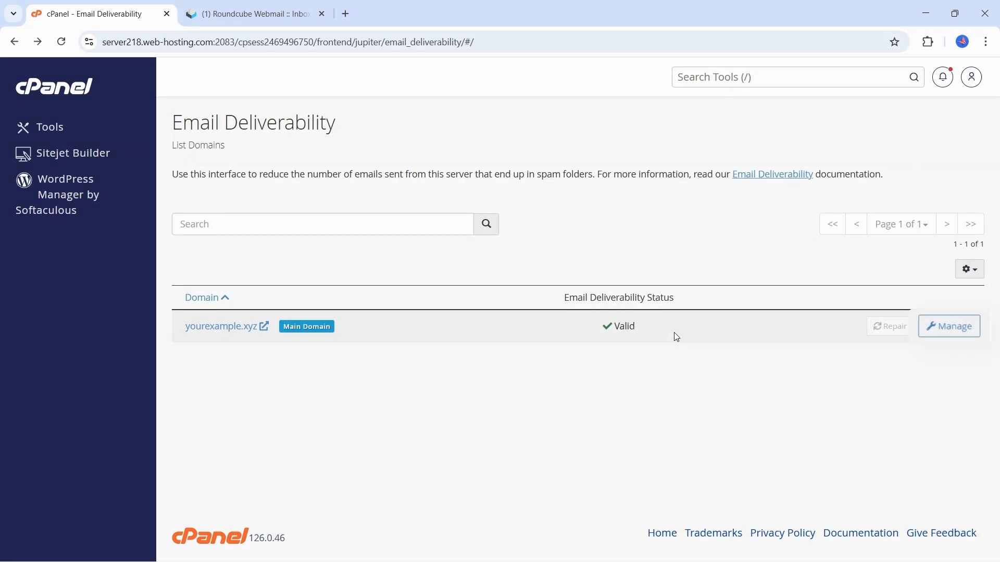
Open the management page of yourexample.xyz, install the suggested SPF record, and refresh the page.
left_click(955, 338)
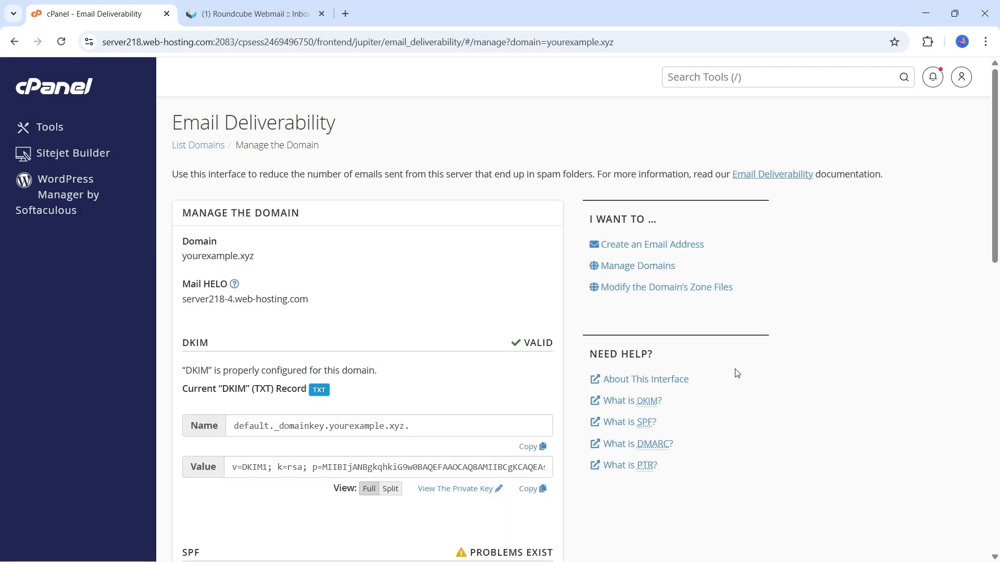
scroll(740, 373, "down", 2)
scroll(738, 373, "down", 3)
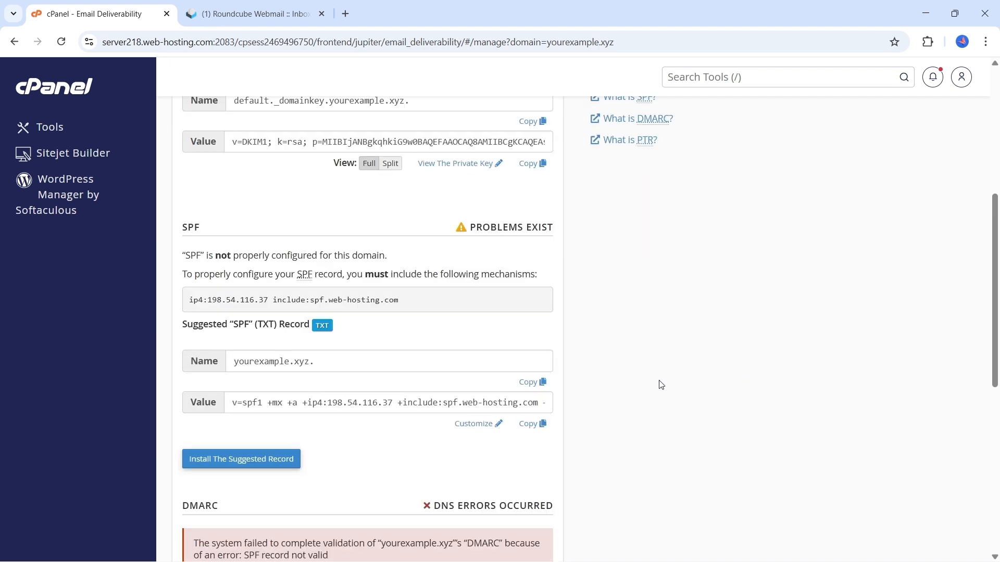
left_click(235, 461)
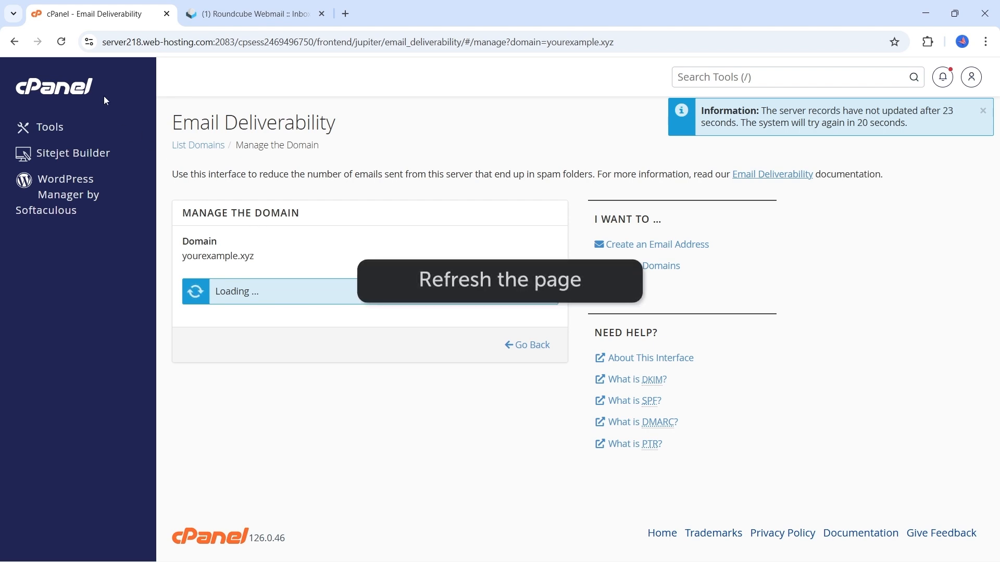
left_click(61, 46)
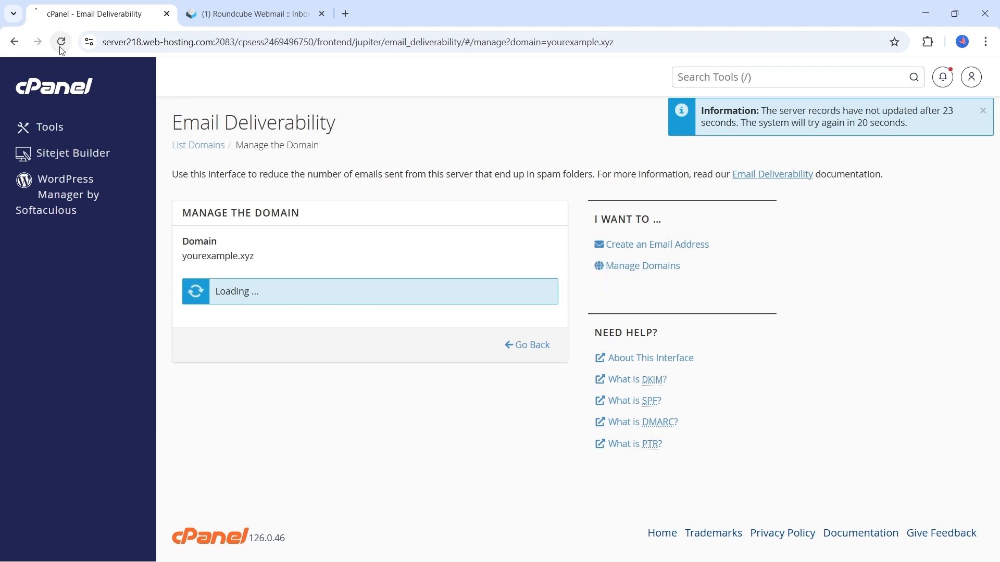
Review the SPF record's customization options for domains, IP addresses and includes plus the record preview, and go back without installing changes.
scroll(486, 323, "down", 5)
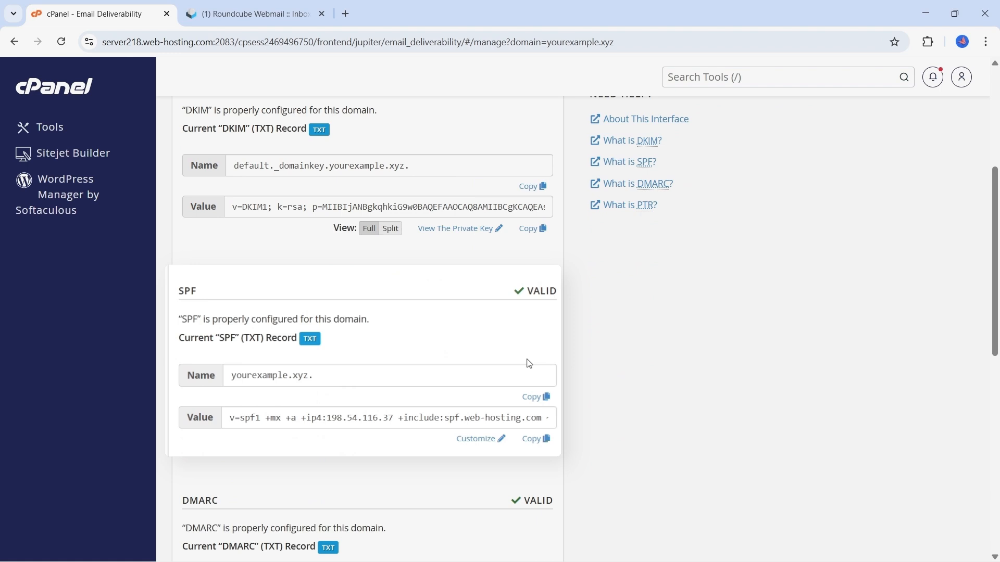
left_click(480, 439)
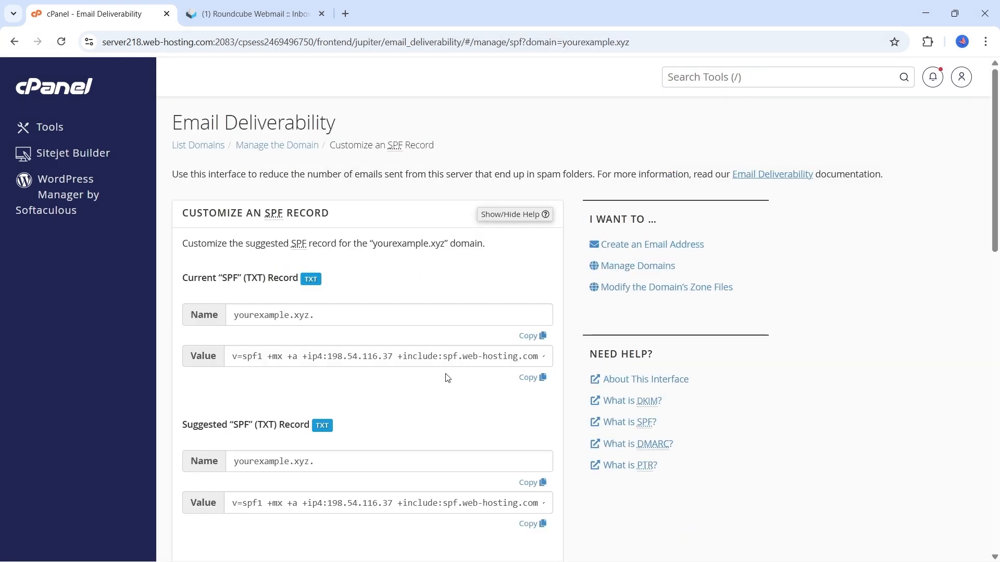
scroll(446, 377, "down", 1)
scroll(438, 359, "down", 4)
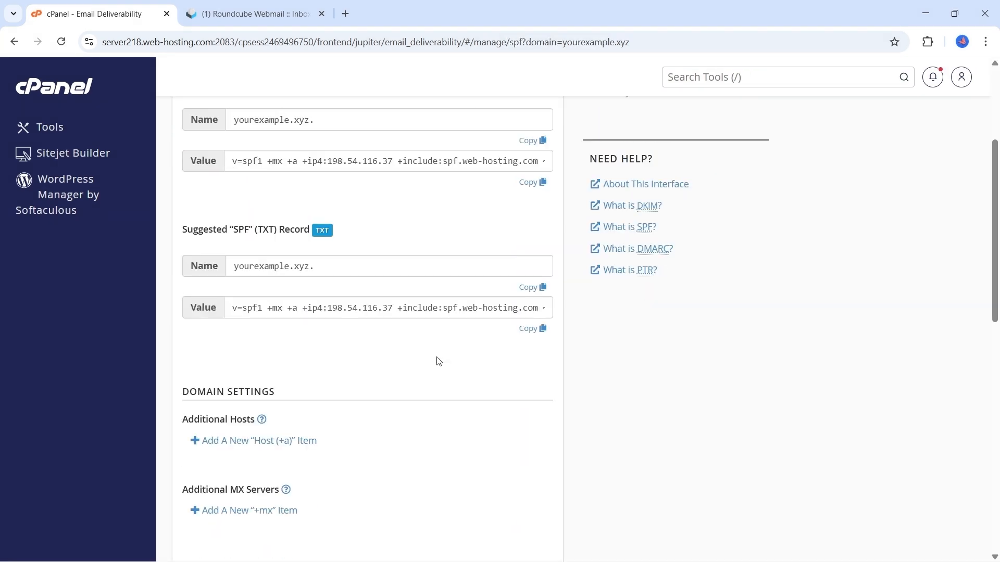
scroll(438, 361, "down", 2)
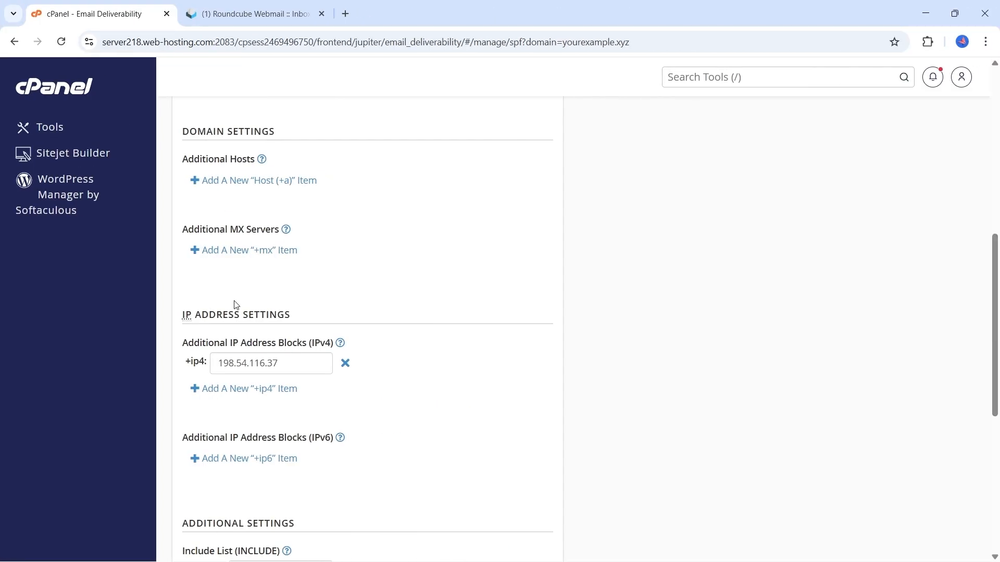
scroll(791, 346, "down", 1)
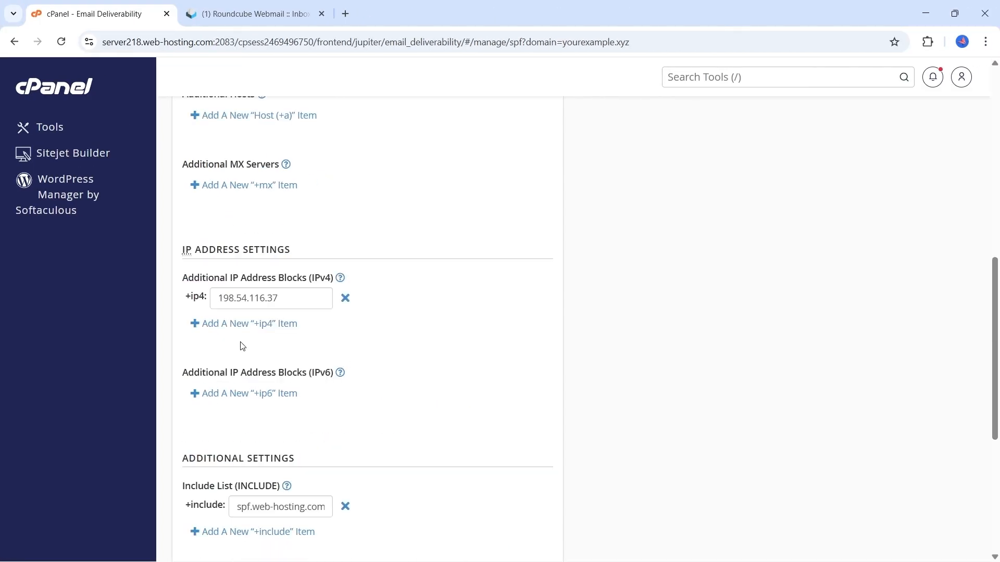
scroll(243, 346, "down", 2)
scroll(242, 348, "down", 2)
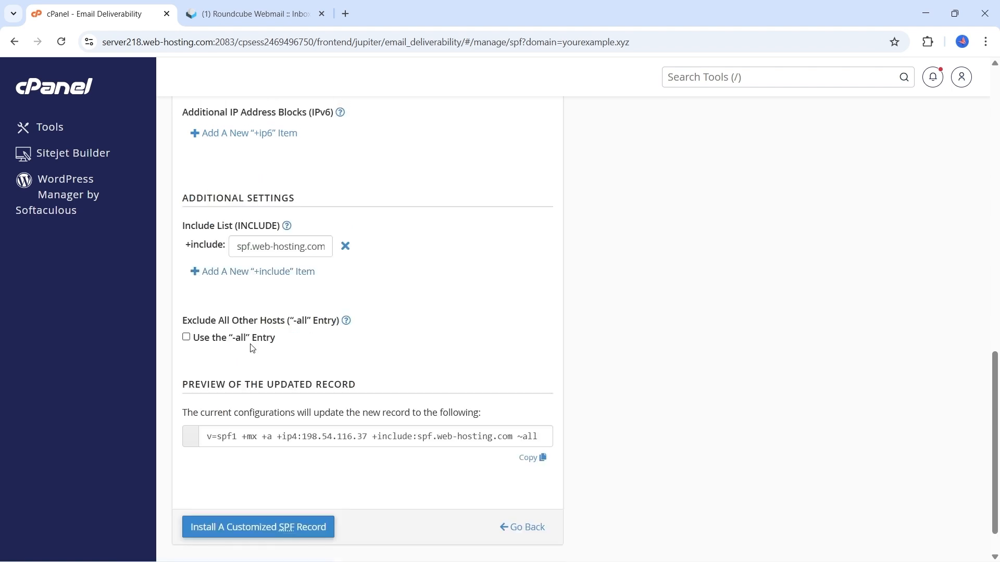
double_click(214, 392)
left_click_drag(273, 395, 582, 398)
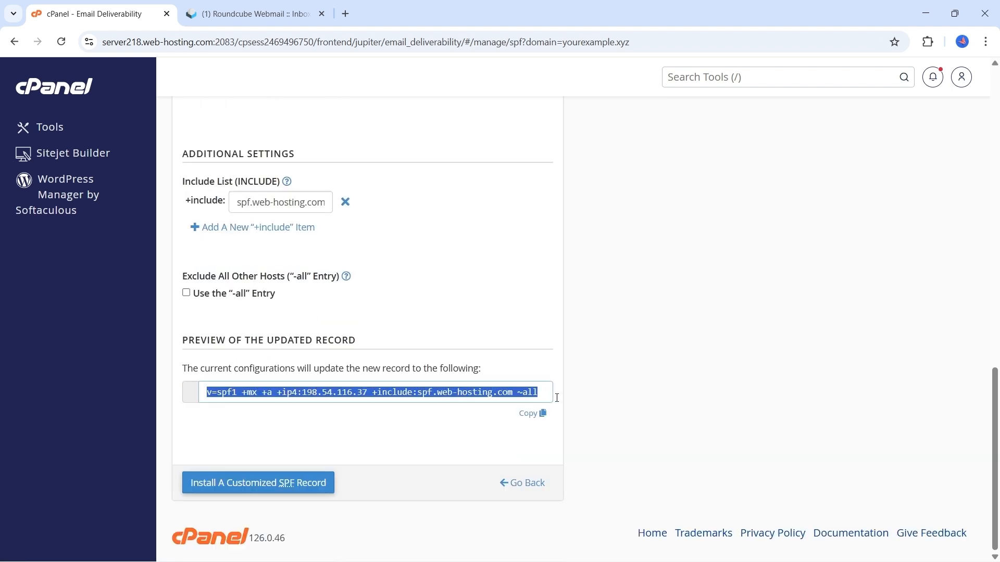
left_click(580, 397)
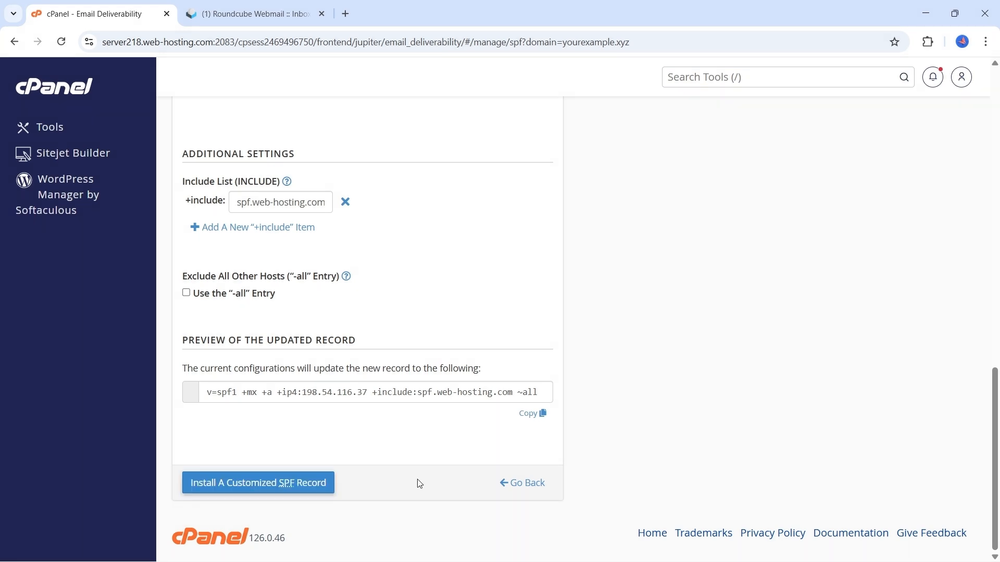
left_click(511, 484)
Examine the current DMARC TXT record value on the domain's deliverability page.
scroll(447, 379, "down", 9)
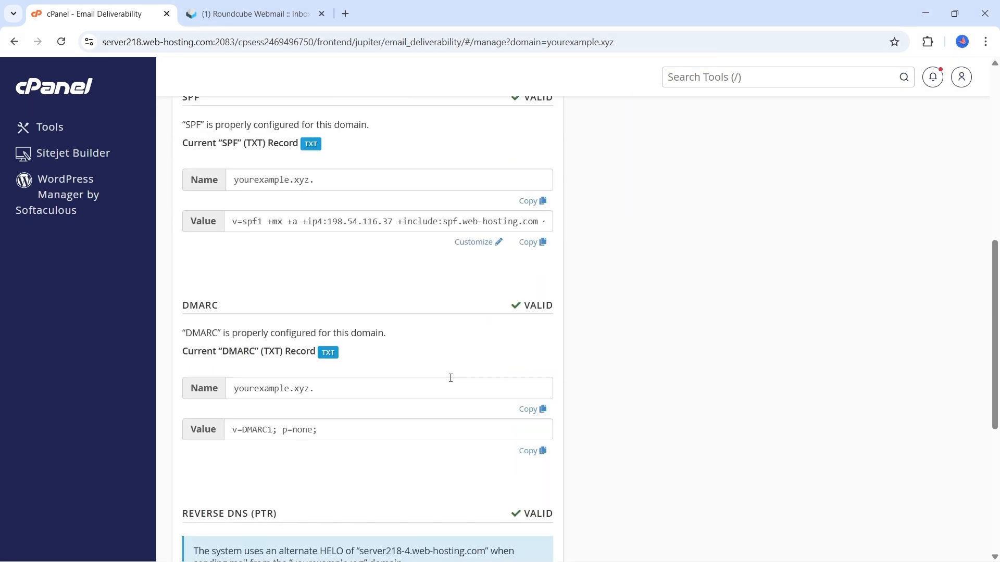
scroll(452, 378, "down", 3)
left_click_drag(338, 304, 218, 314)
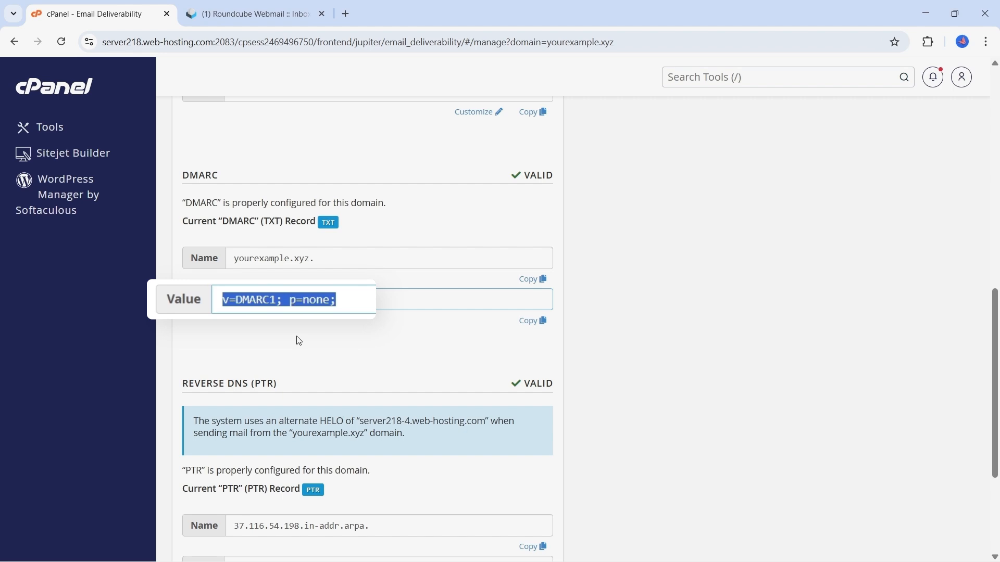
left_click(358, 308)
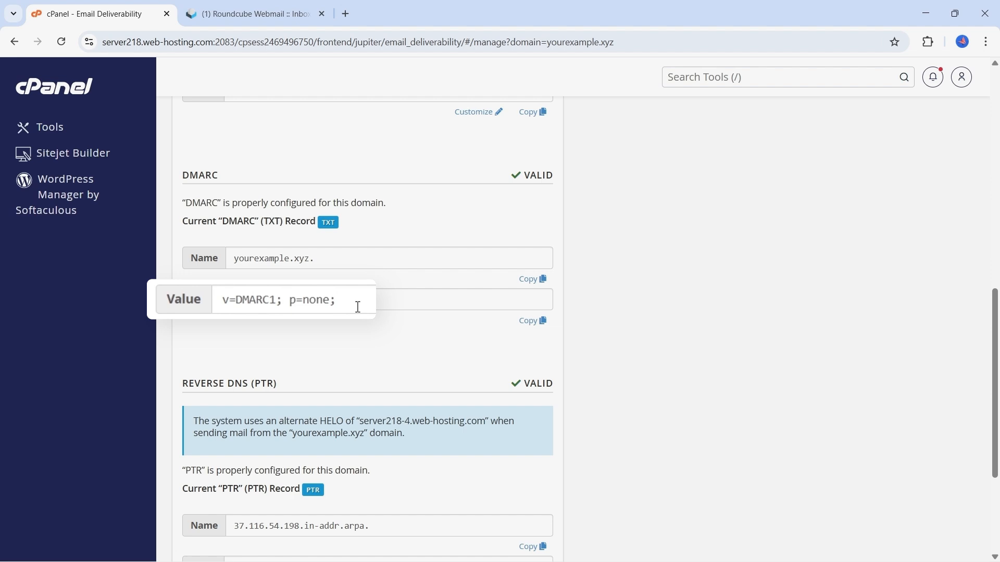
left_click(358, 307)
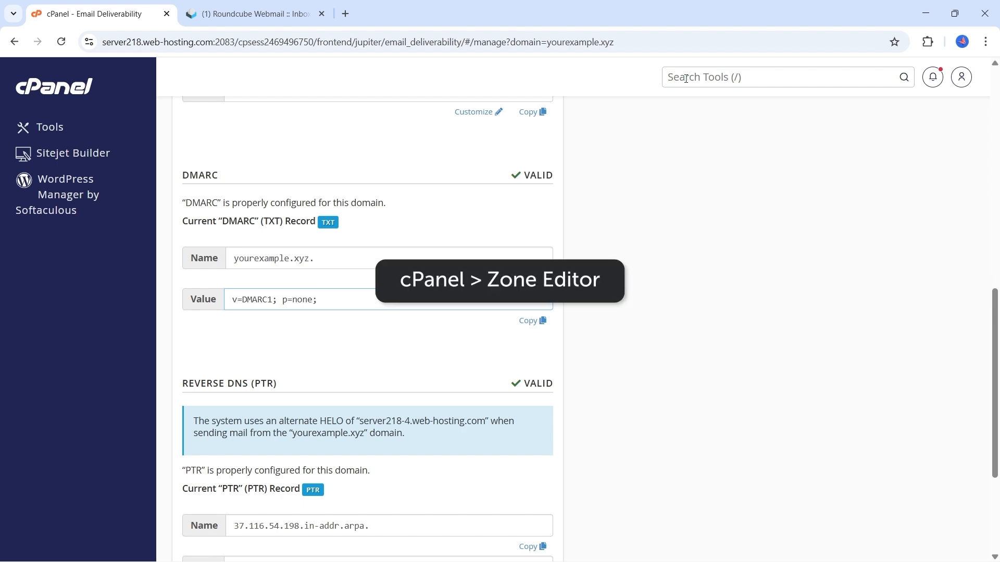
Find the Zone Editor by searching for "zone", manage yourexample.xyz, and filter its zone records to TXT.
left_click(685, 78)
type("z")
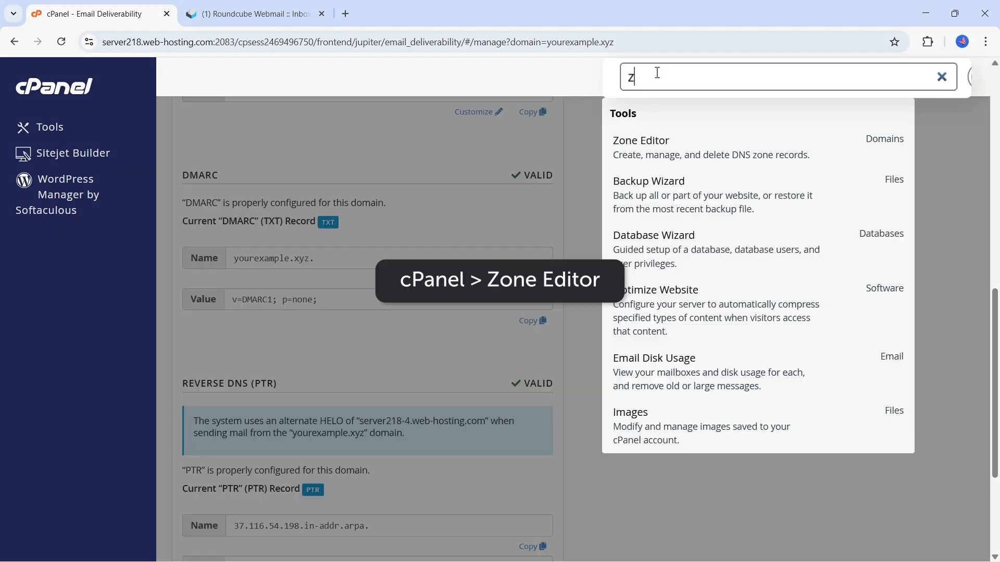
type("one")
key("Return")
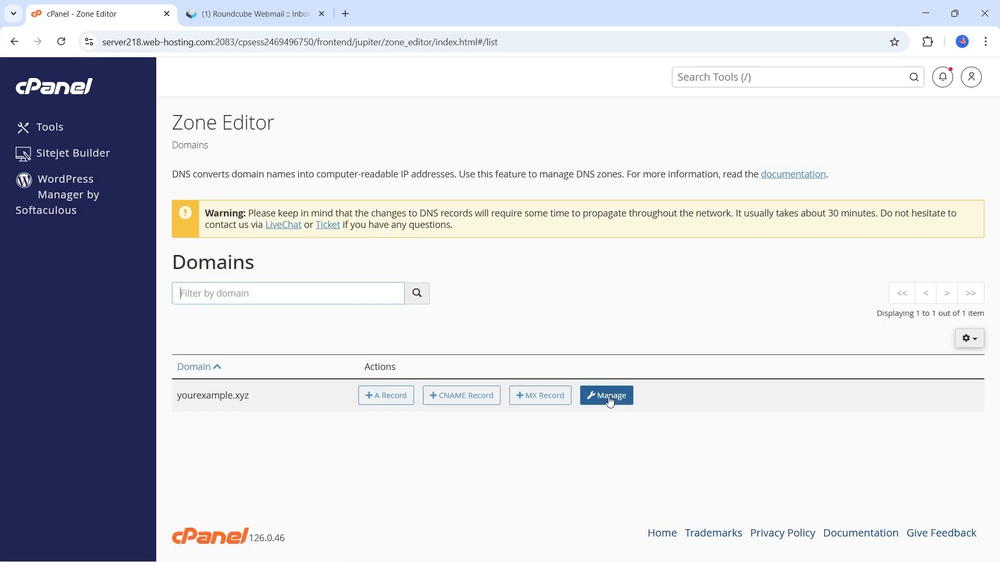
left_click(610, 399)
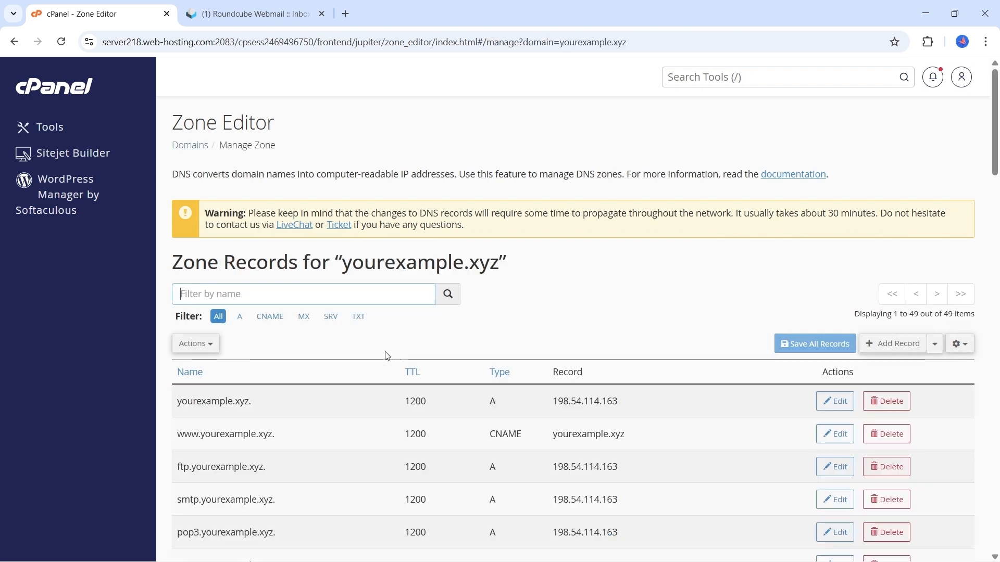
left_click(358, 316)
scroll(391, 339, "down", 1)
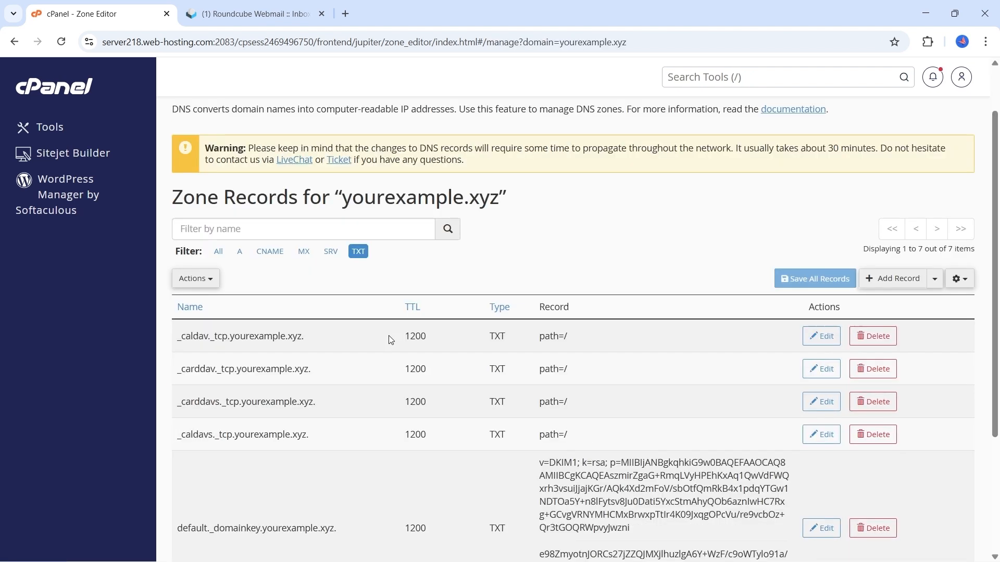
scroll(391, 339, "down", 3)
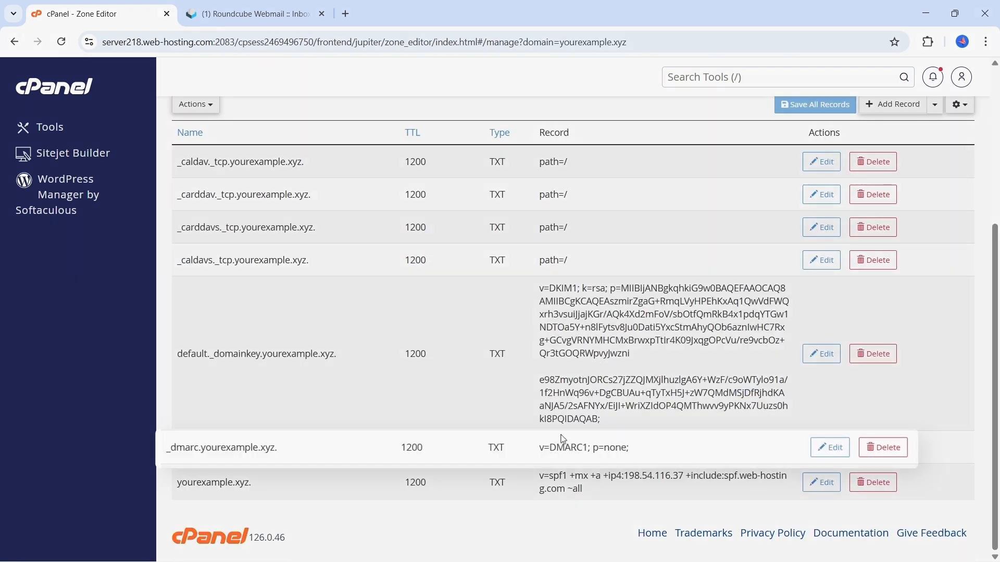
Check the value of the _dmarc.yourexample.xyz TXT record and open the record for editing.
left_click_drag(648, 454, 540, 452)
left_click(656, 450)
left_click(830, 448)
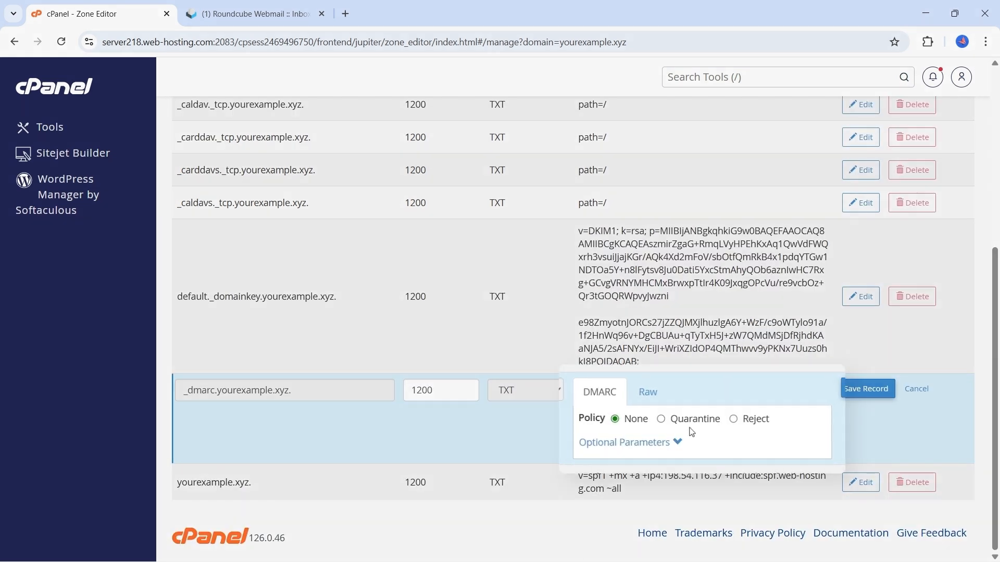
Try the Quarantine and Reject policies on the DMARC record and return the policy to None.
left_click(661, 420)
left_click(733, 419)
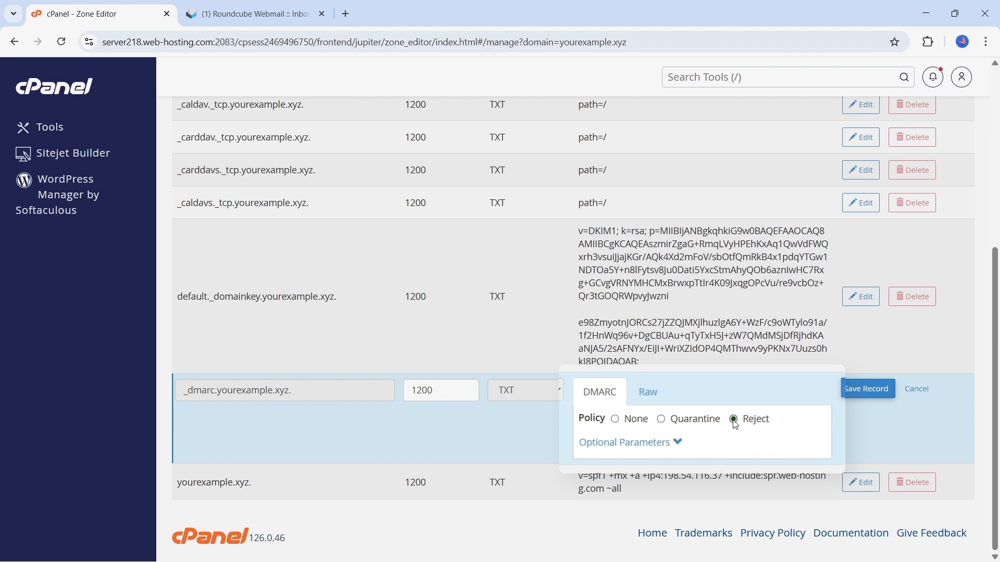
left_click(615, 419)
Replace the raw DMARC value with v=DMARC1, p=reject, sp=reject, adkim=s, aspf=s, a rua mailto report address and pct=100, and save the record.
left_click(648, 398)
left_click_drag(688, 436, 583, 426)
key("ctrl+v")
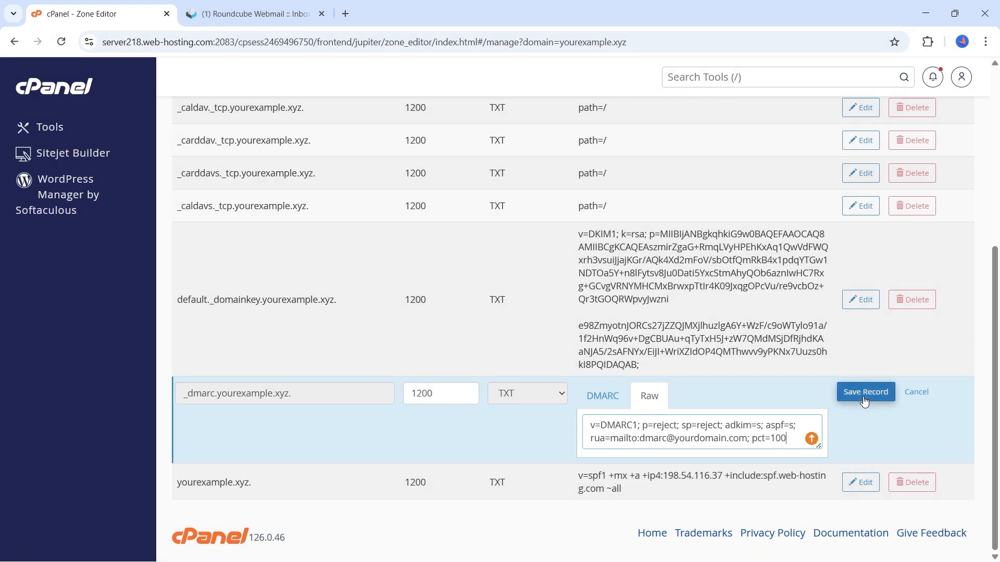
left_click(865, 394)
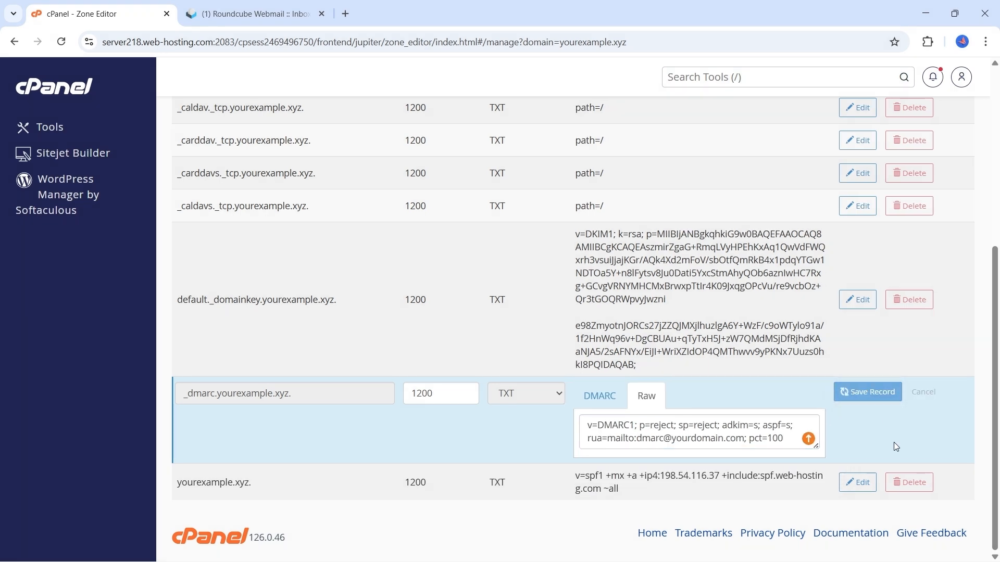
scroll(830, 443, "down", 5)
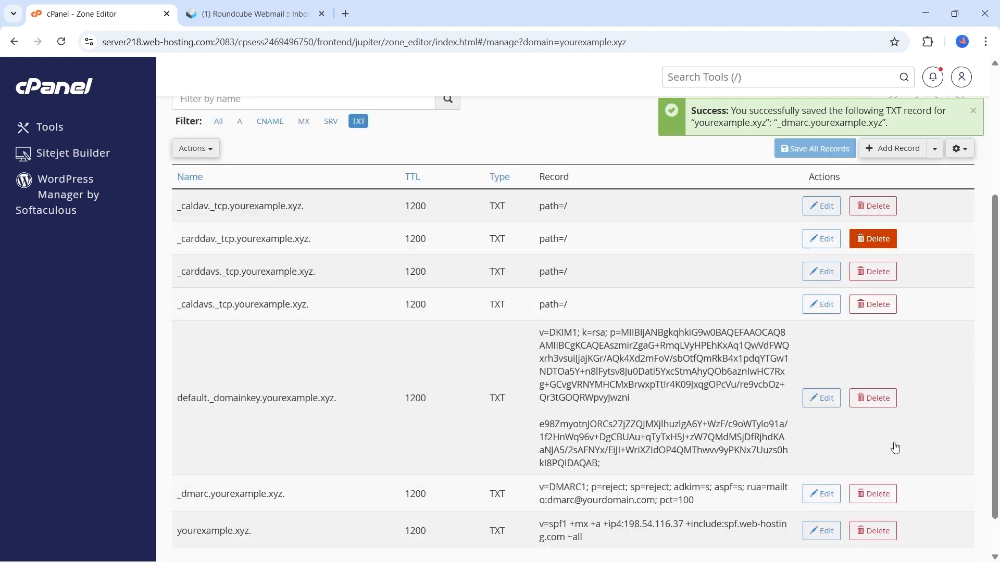
Search the tools for "email" and open Email Deliverability.
left_click(678, 76)
type("email")
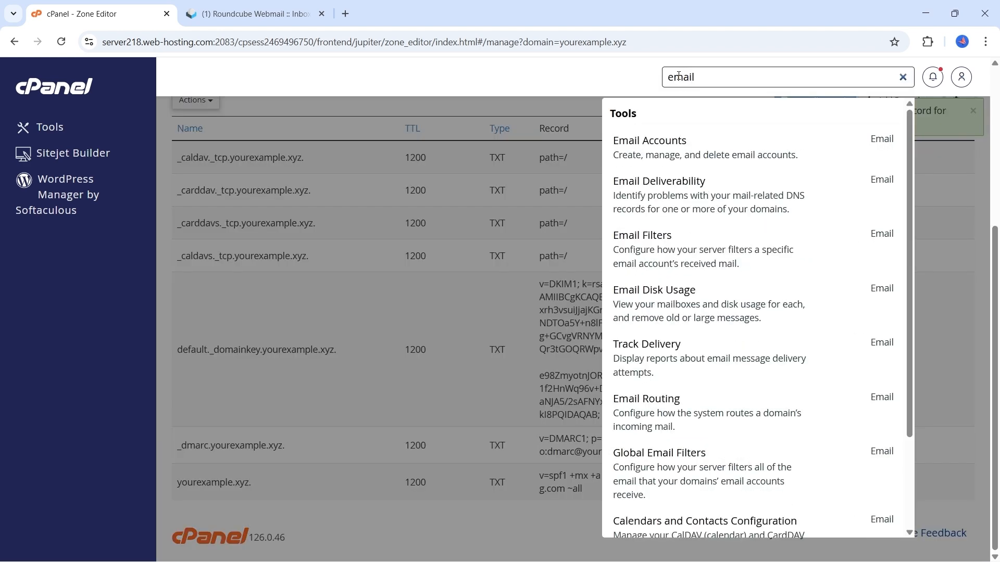
left_click(657, 181)
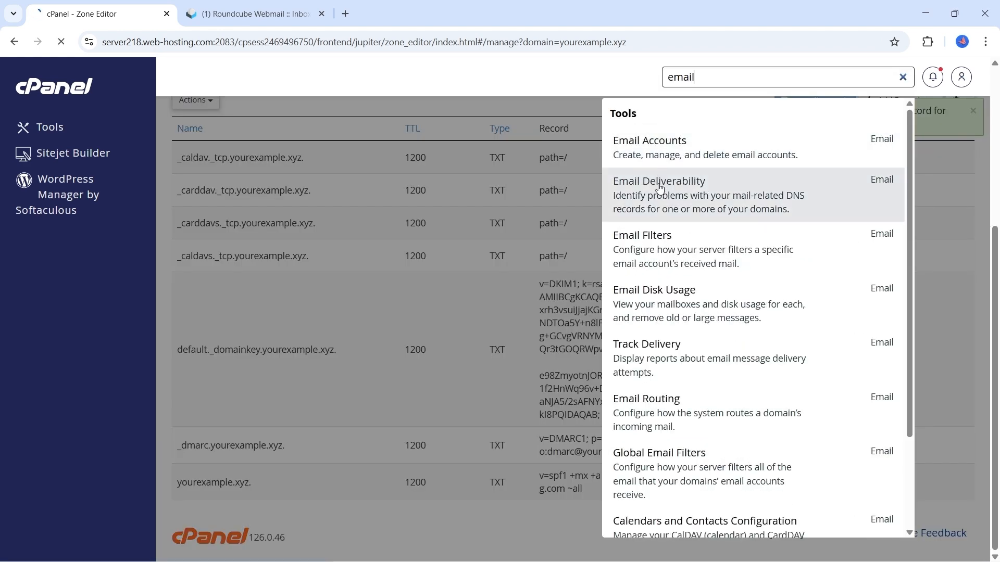